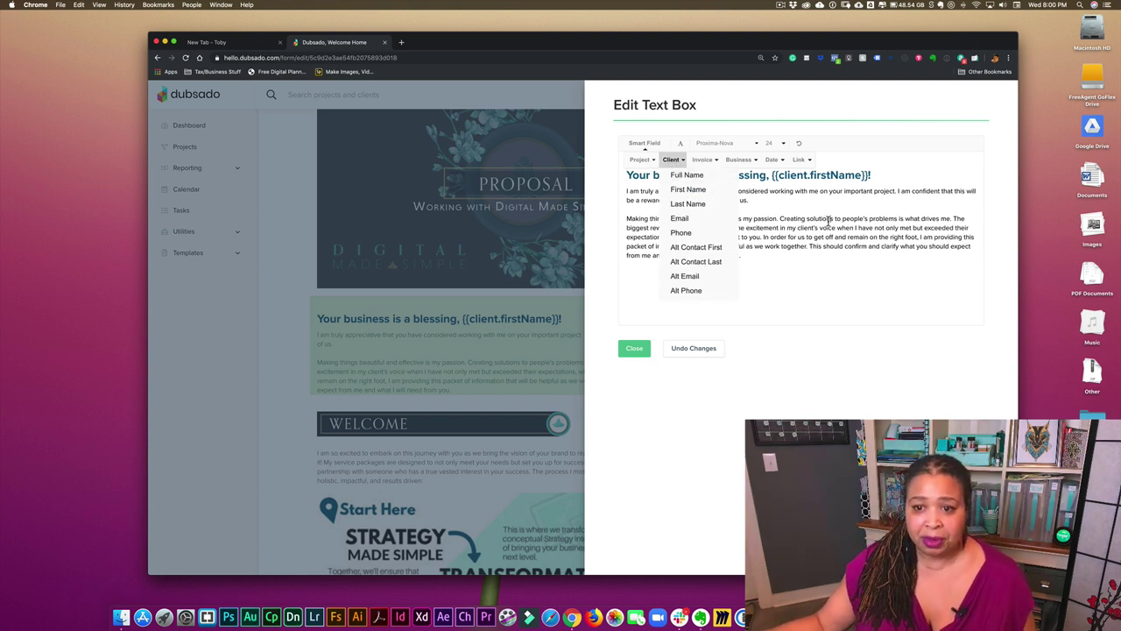
# Dismiss the smart field options and close the text box editor of the proposal form.
pyautogui.click(645, 143)
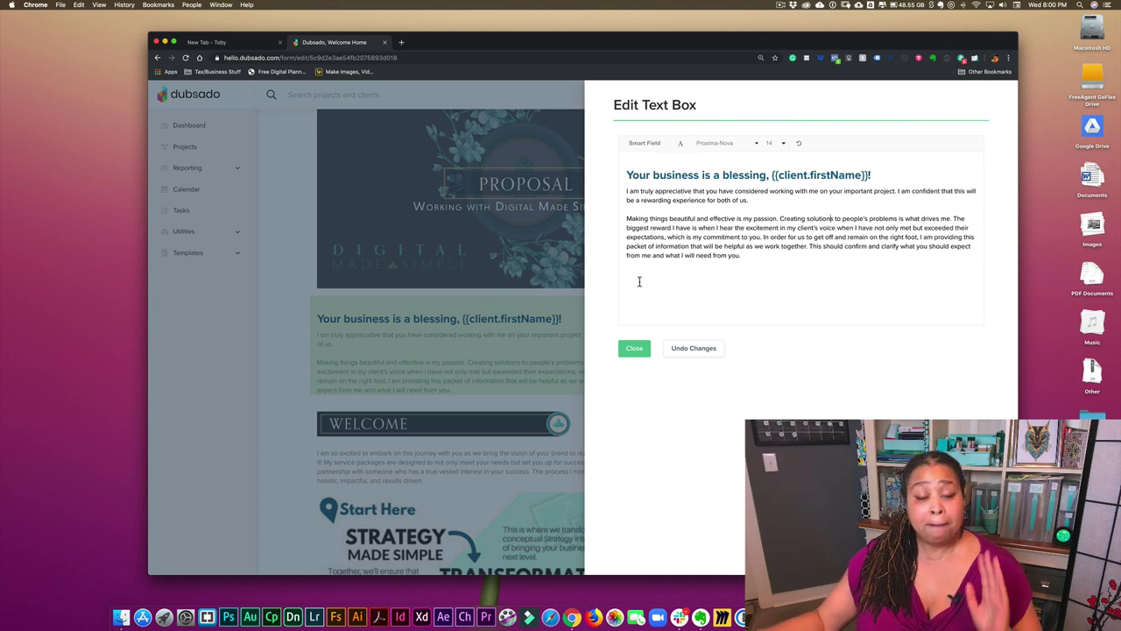
pyautogui.click(632, 350)
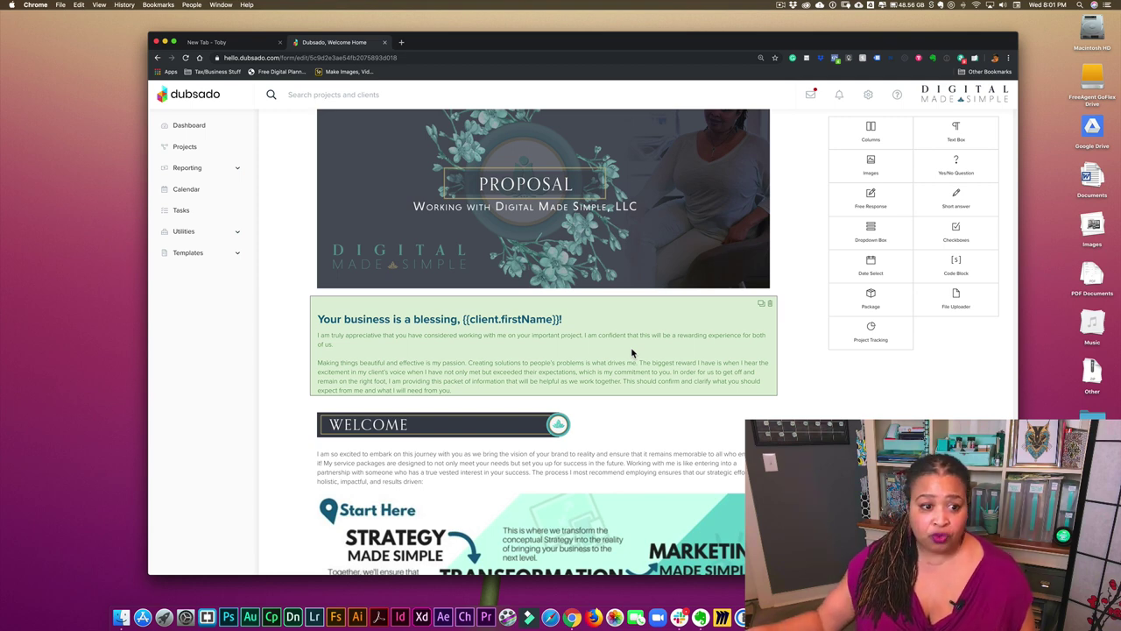
# Open the workflow templates and review the list of actions in the TMS Workflow.
pyautogui.click(200, 254)
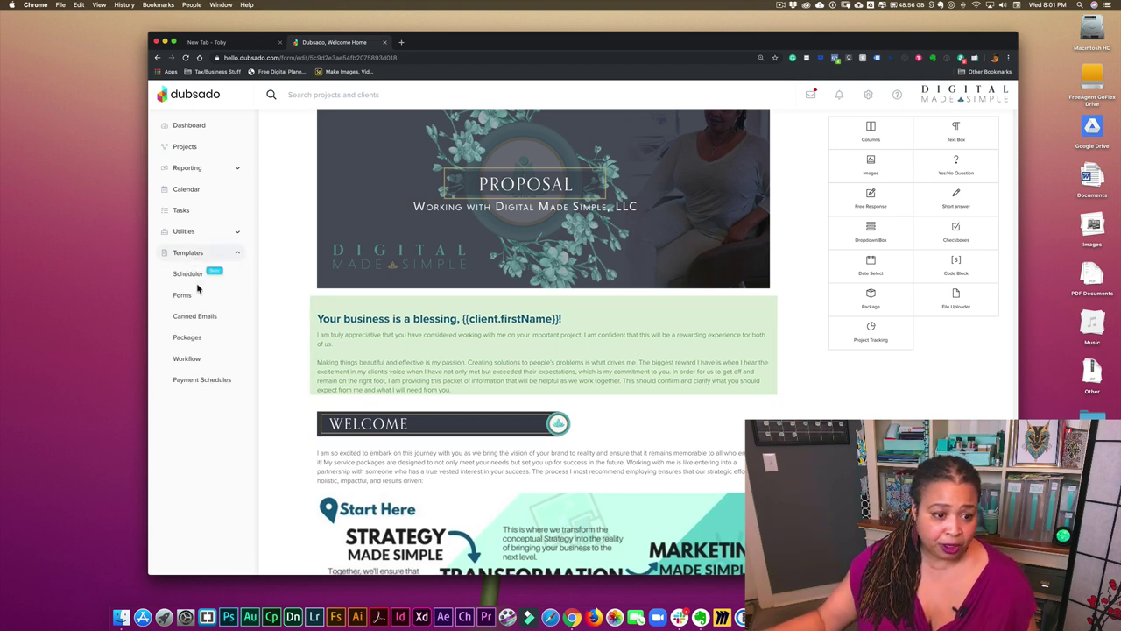
pyautogui.click(179, 358)
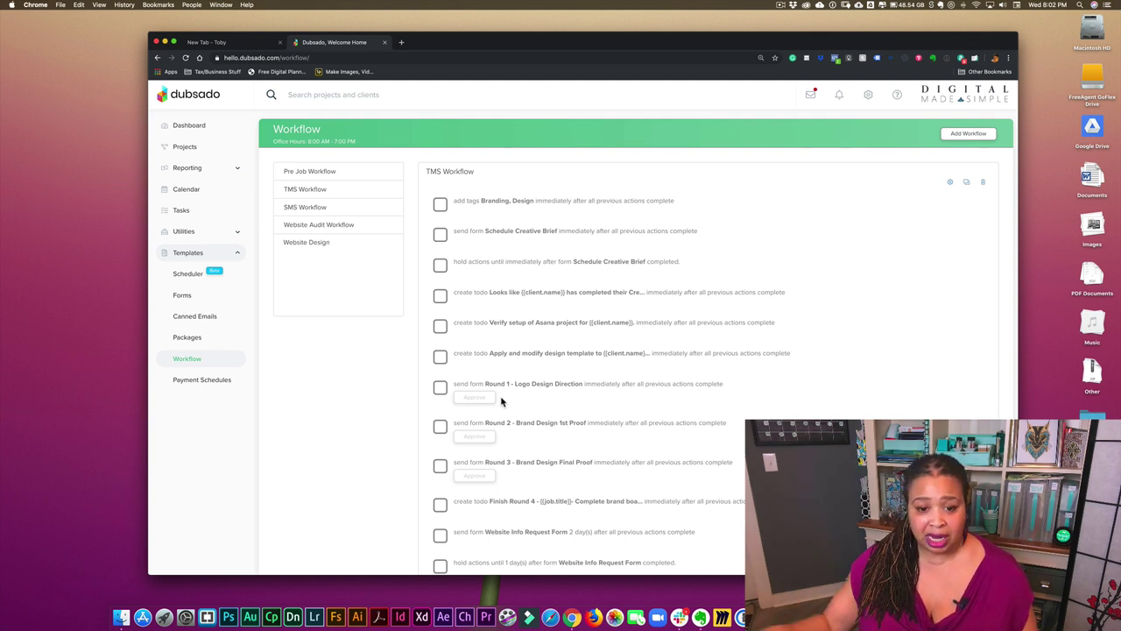
pyautogui.scroll(-3, 517, 386)
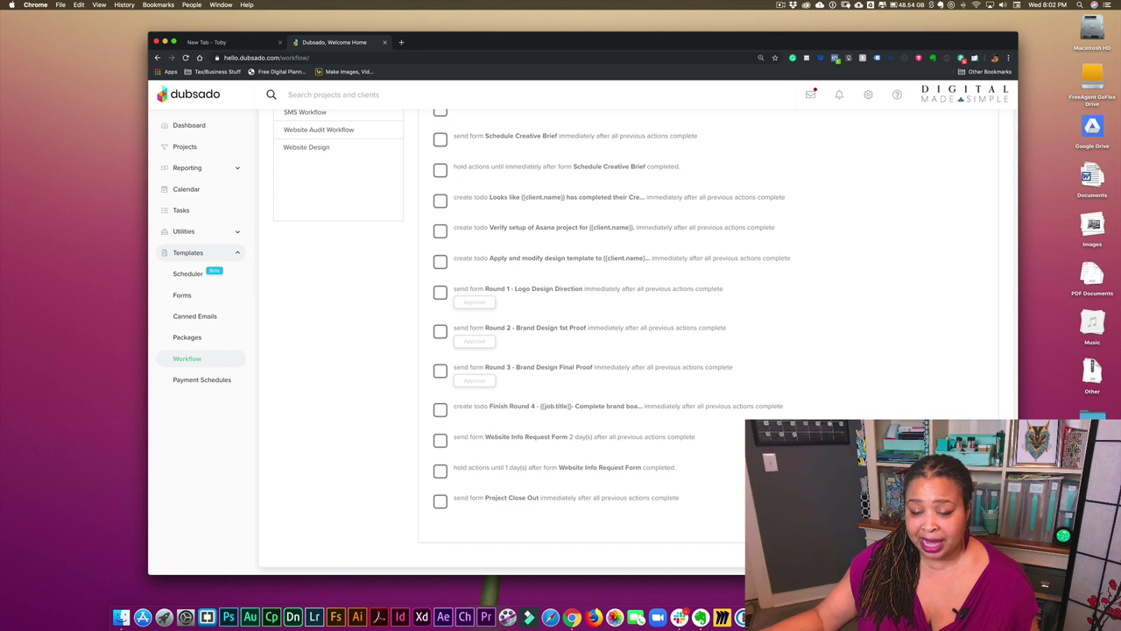
pyautogui.scroll(3, 987, 197)
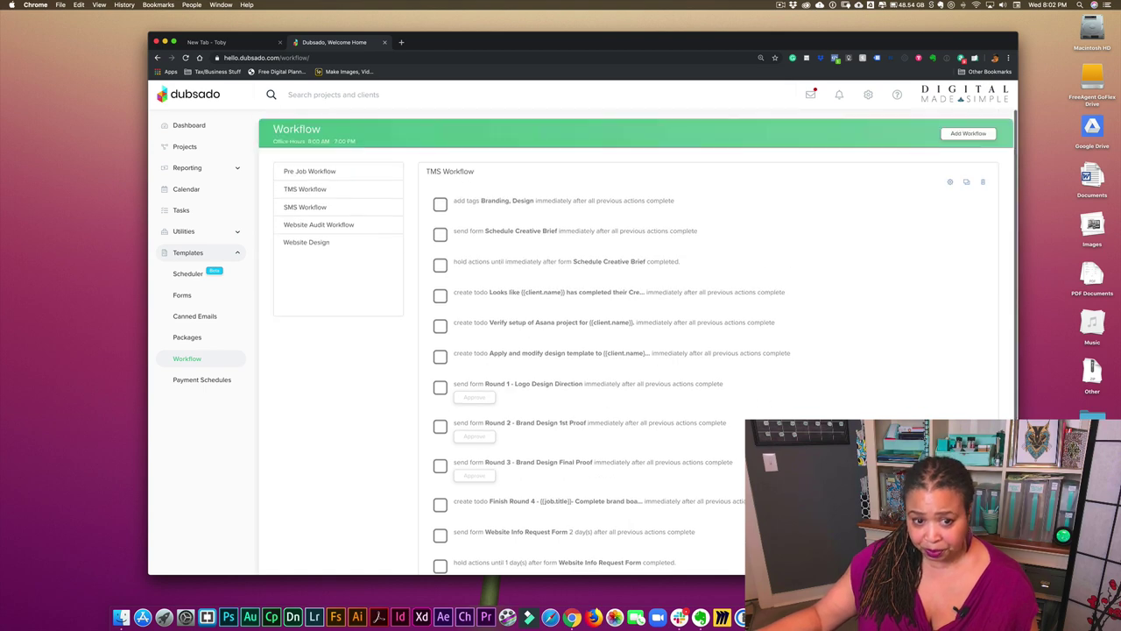
# Edit the TMS Workflow's Round 1 - Logo Design Direction send-form action, keep approval required before completion, and apply it.
pyautogui.click(952, 188)
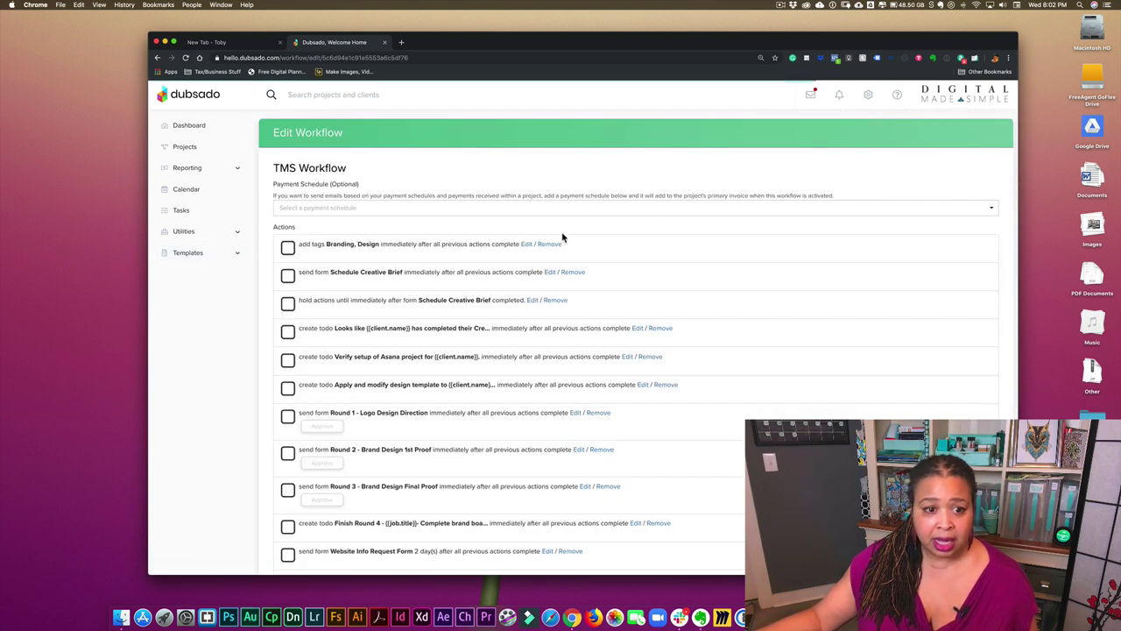
pyautogui.scroll(-1, 585, 245)
pyautogui.scroll(-2, 586, 246)
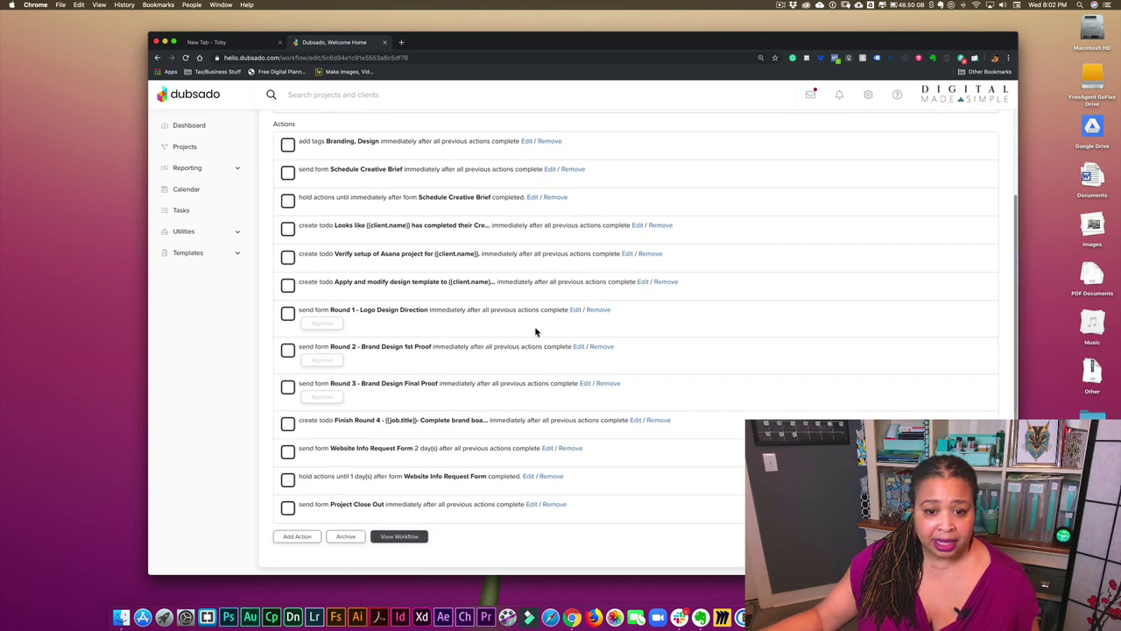
pyautogui.click(575, 310)
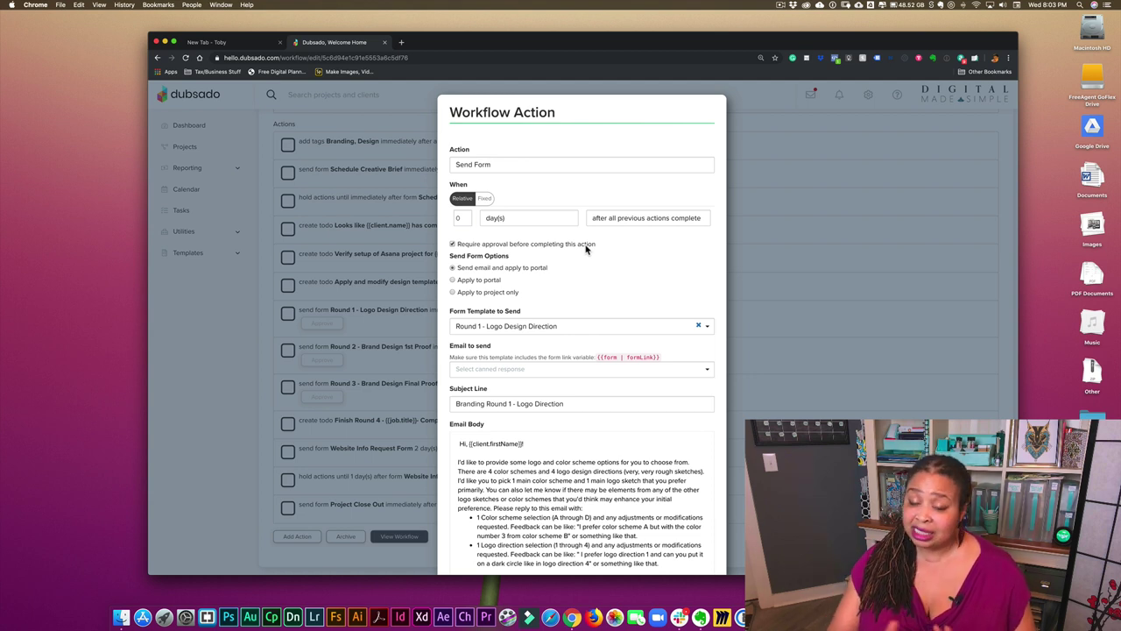
pyautogui.scroll(-3, 812, 239)
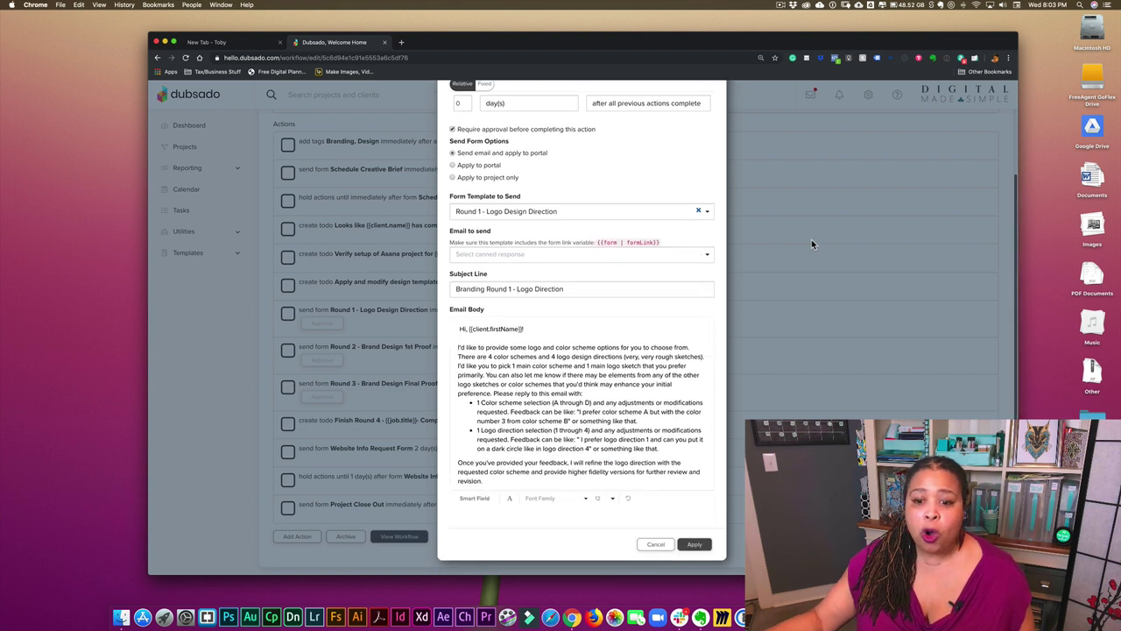
pyautogui.click(699, 546)
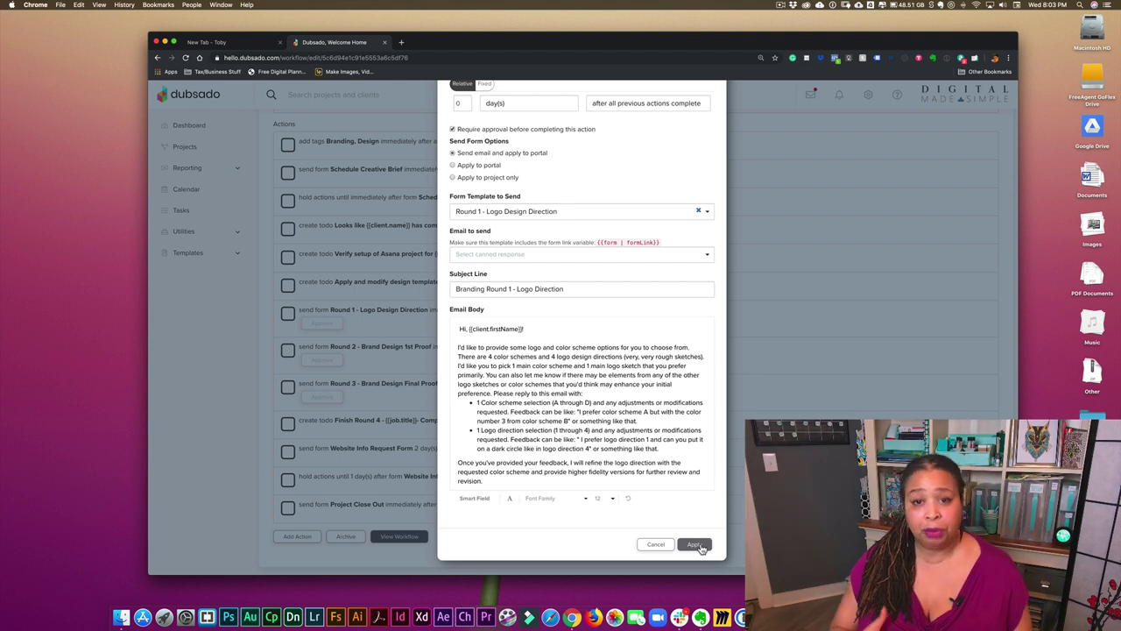
pyautogui.click(695, 545)
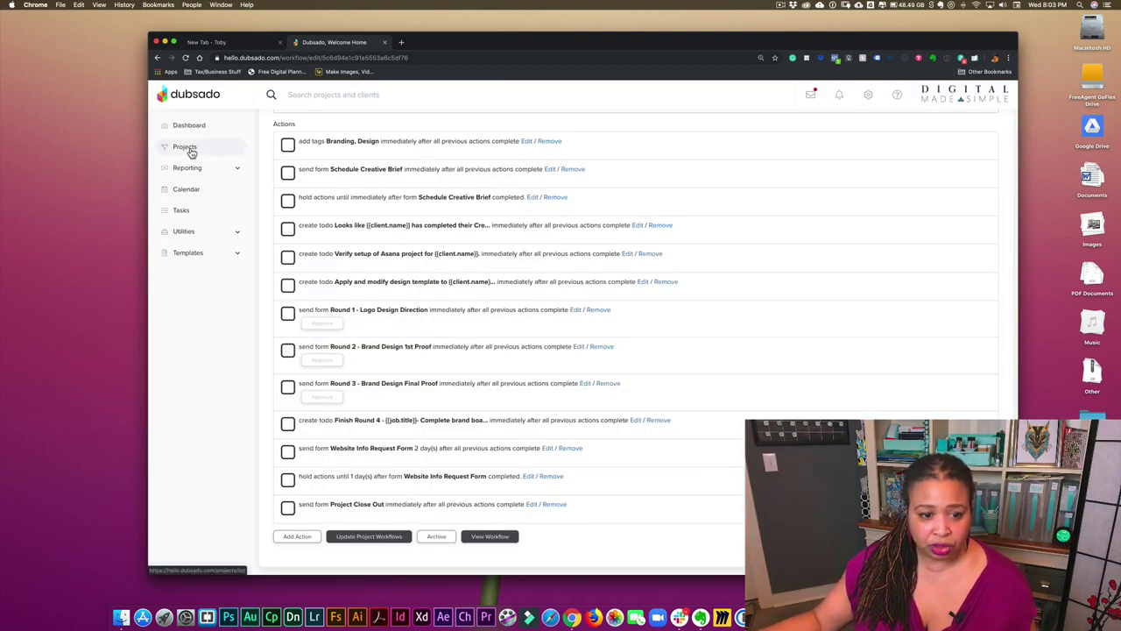
# Open the Sandbox project and apply the TMS Workflow to it.
pyautogui.click(188, 149)
pyautogui.click(532, 358)
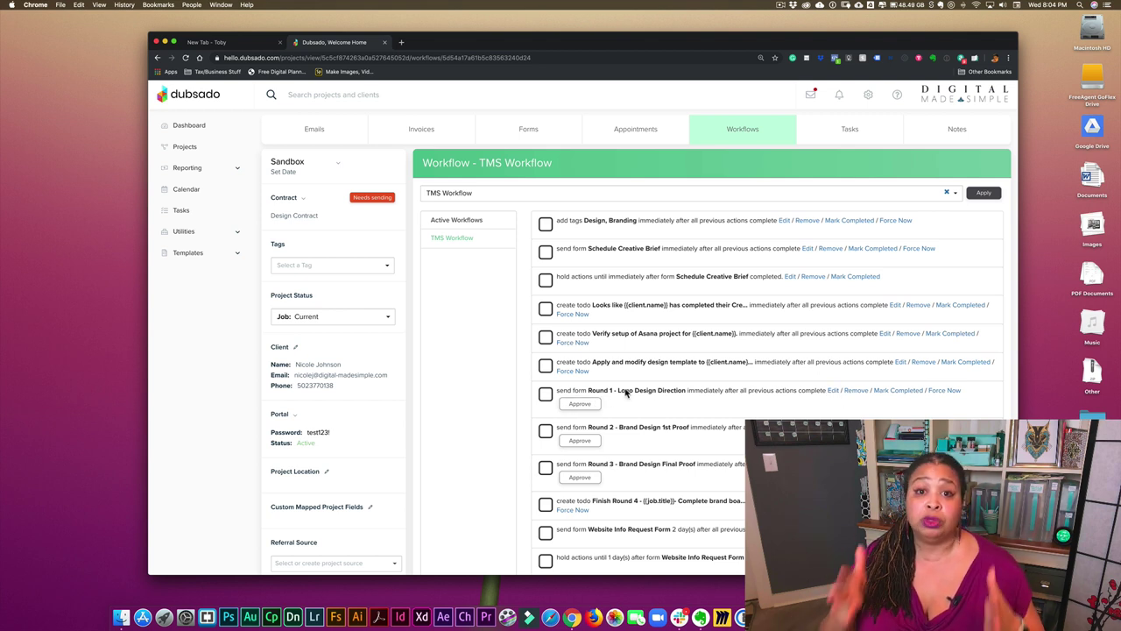
# Open the Sandbox project's Round 1 - Logo Design Direction questionnaire for editing and review its color scheme and logo concept sections.
pyautogui.click(529, 130)
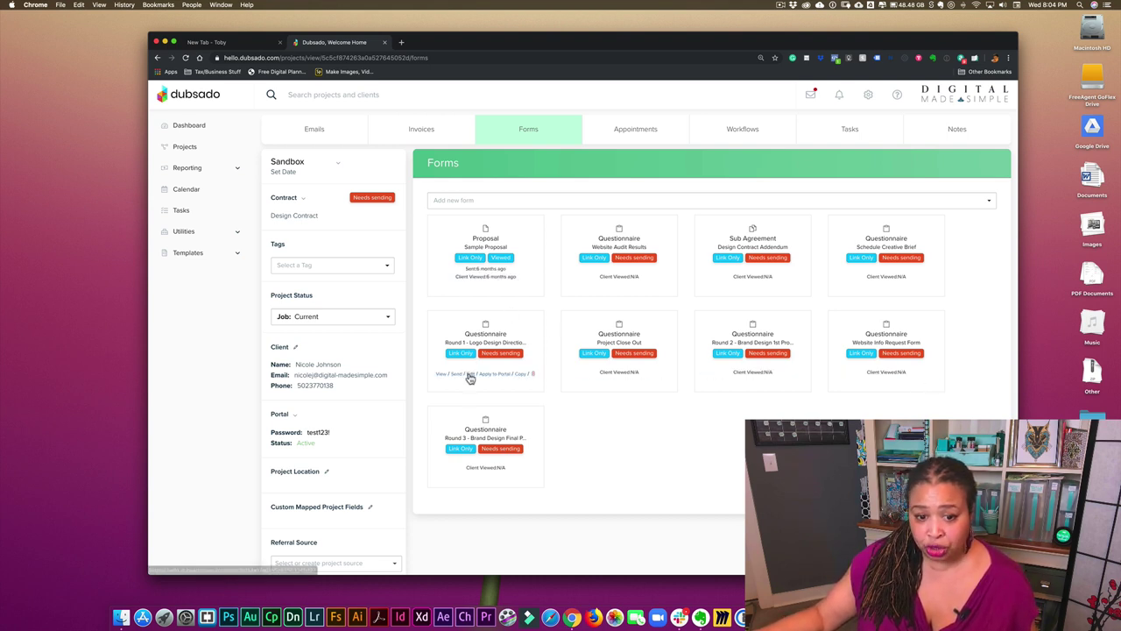
pyautogui.click(469, 374)
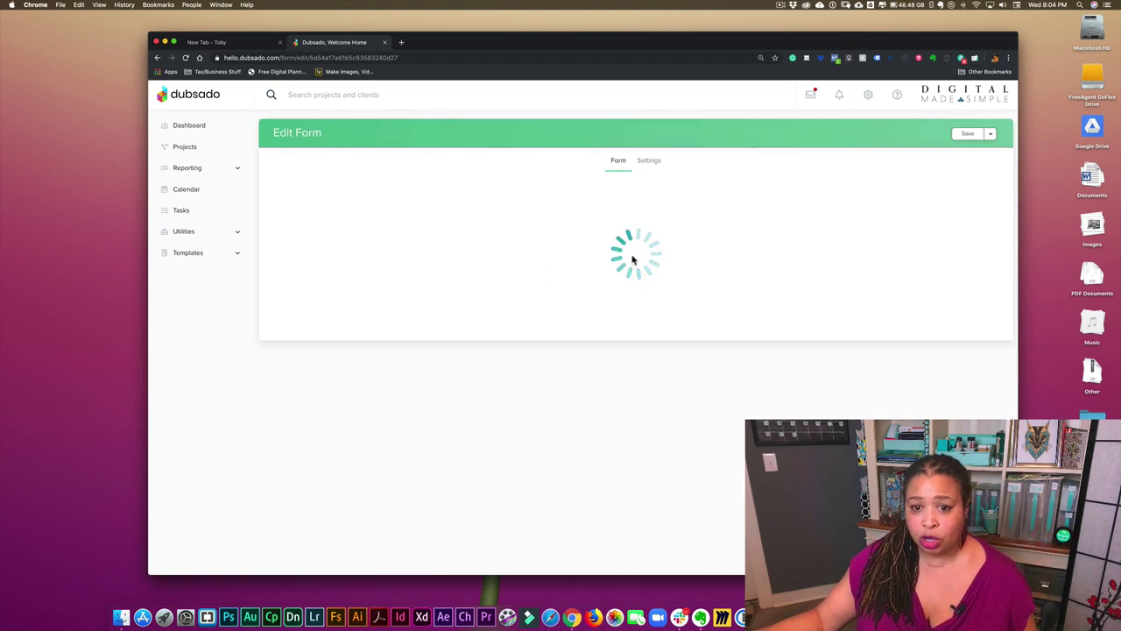
pyautogui.scroll(-3, 632, 257)
pyautogui.scroll(-5, 633, 259)
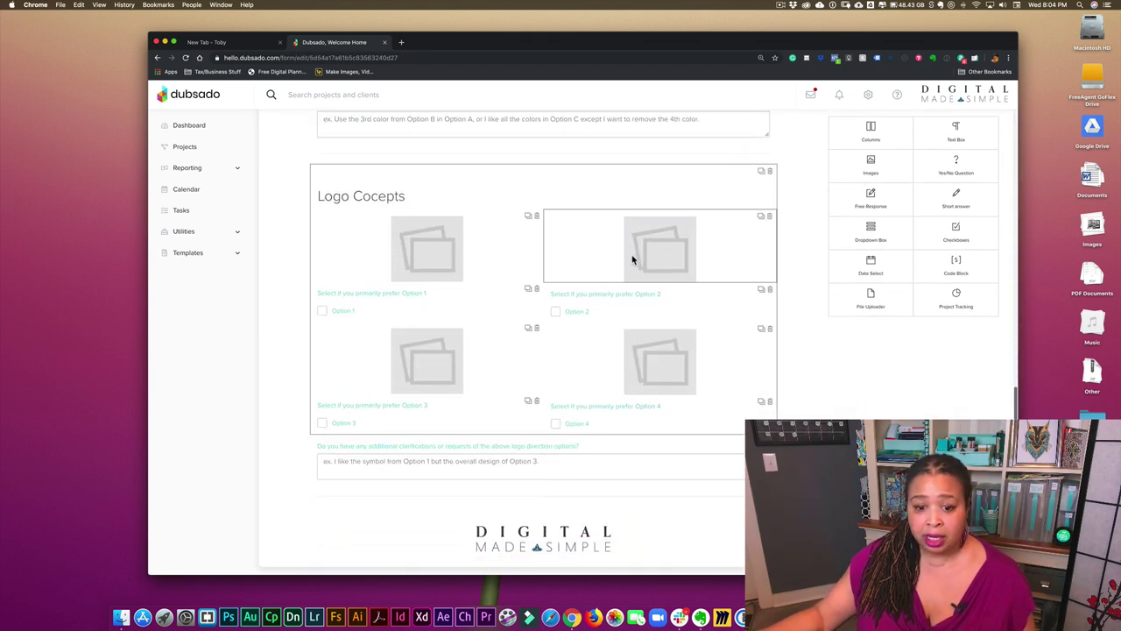
pyautogui.scroll(6, 643, 339)
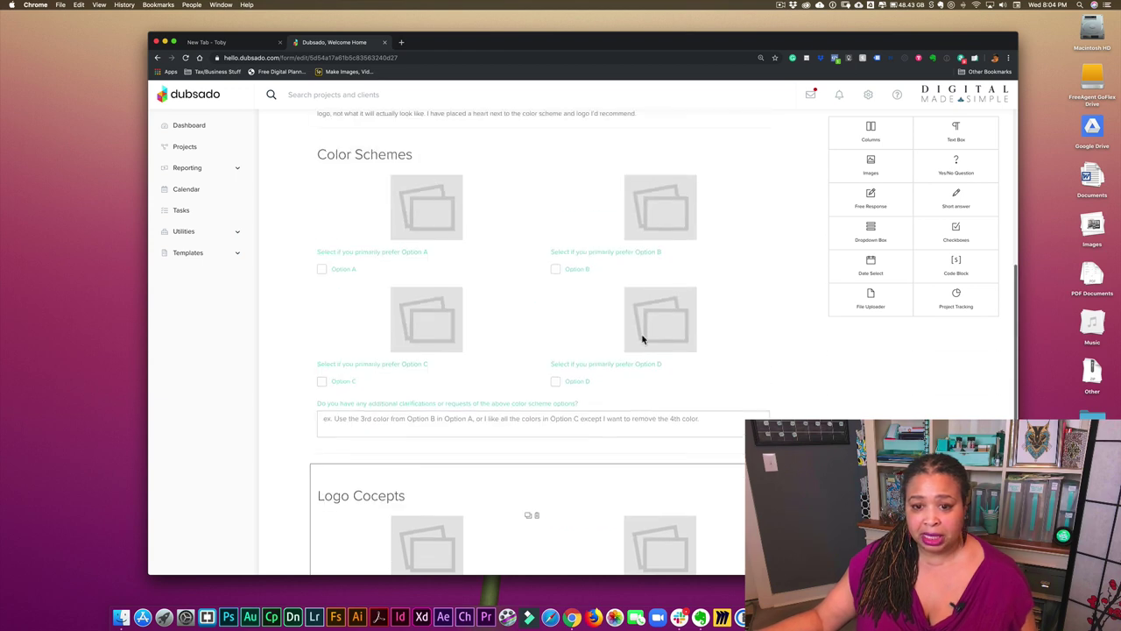
pyautogui.scroll(3, 621, 393)
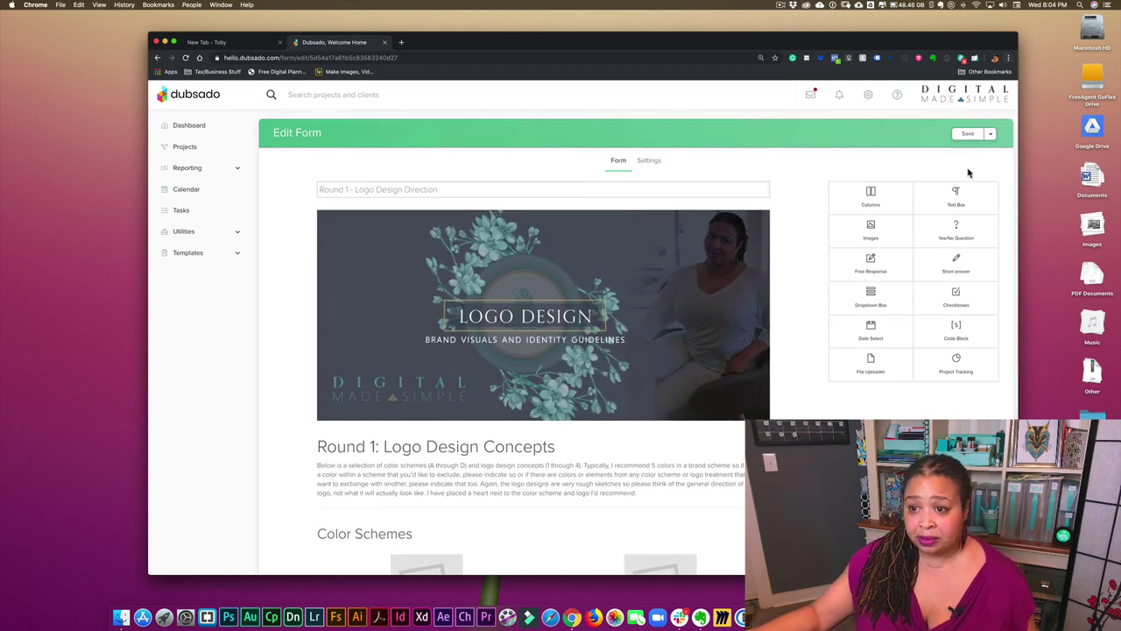
# Save the Round 1 questionnaire, return to the Sandbox project, and show its active TMS Workflow.
pyautogui.click(991, 134)
pyautogui.click(953, 150)
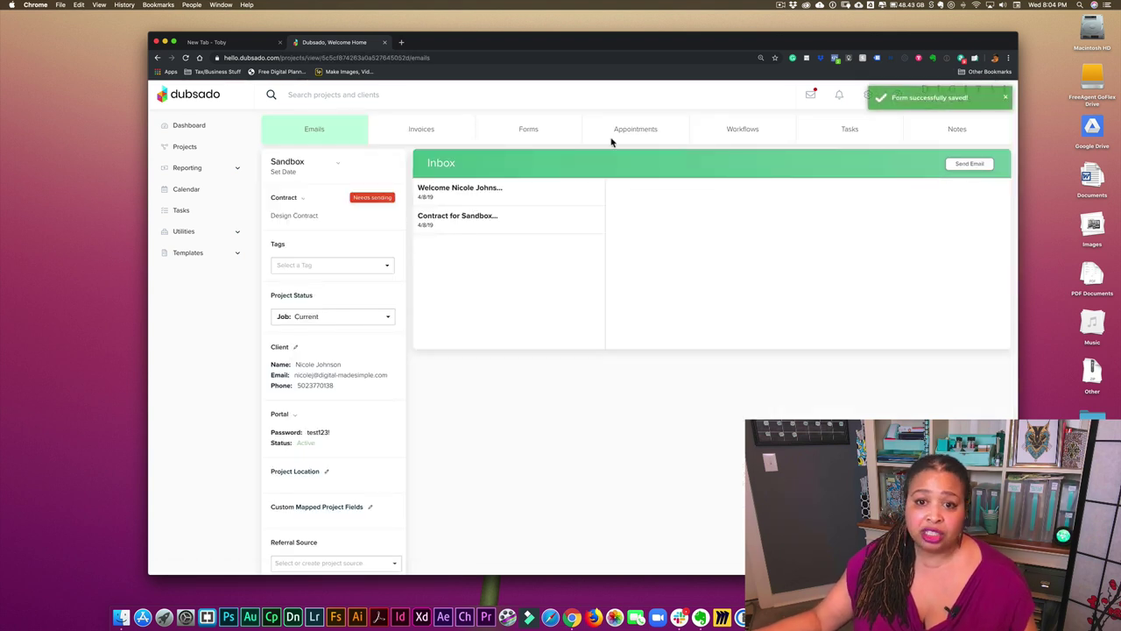
pyautogui.click(751, 131)
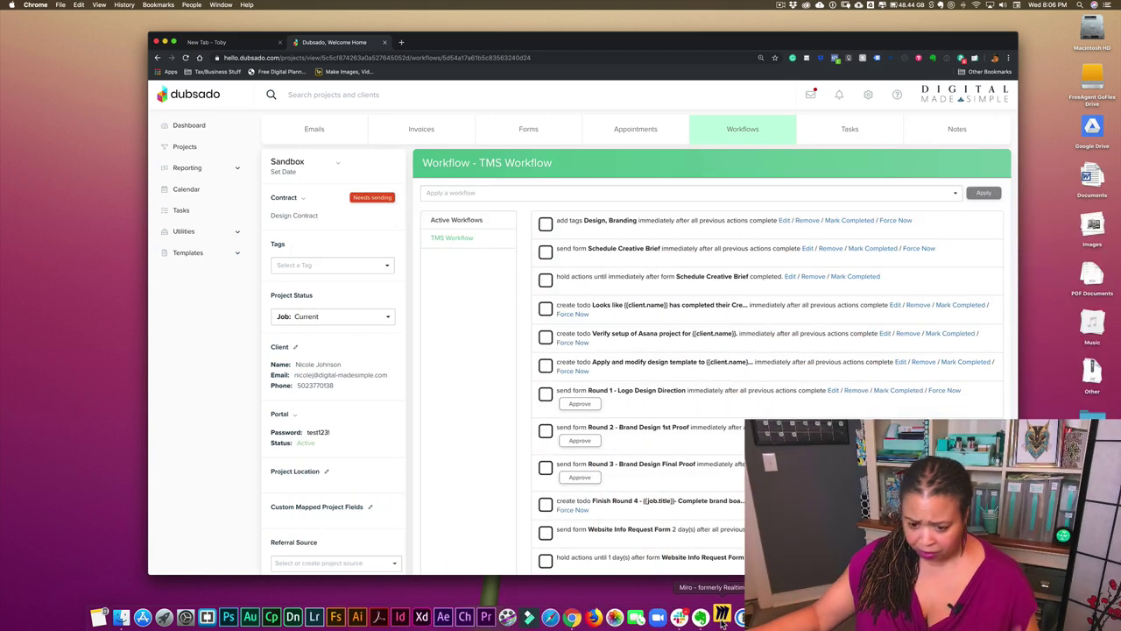
# Switch to Miro, open the PK Floral Design board, and examine the stages and cards of its user story map.
pyautogui.click(722, 618)
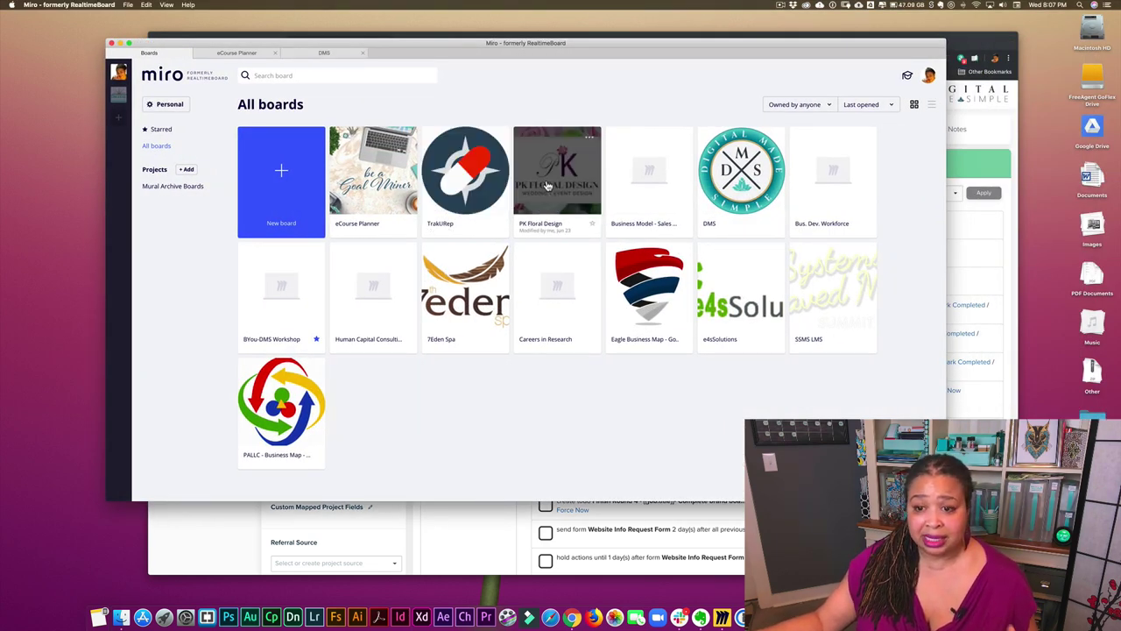
pyautogui.click(547, 184)
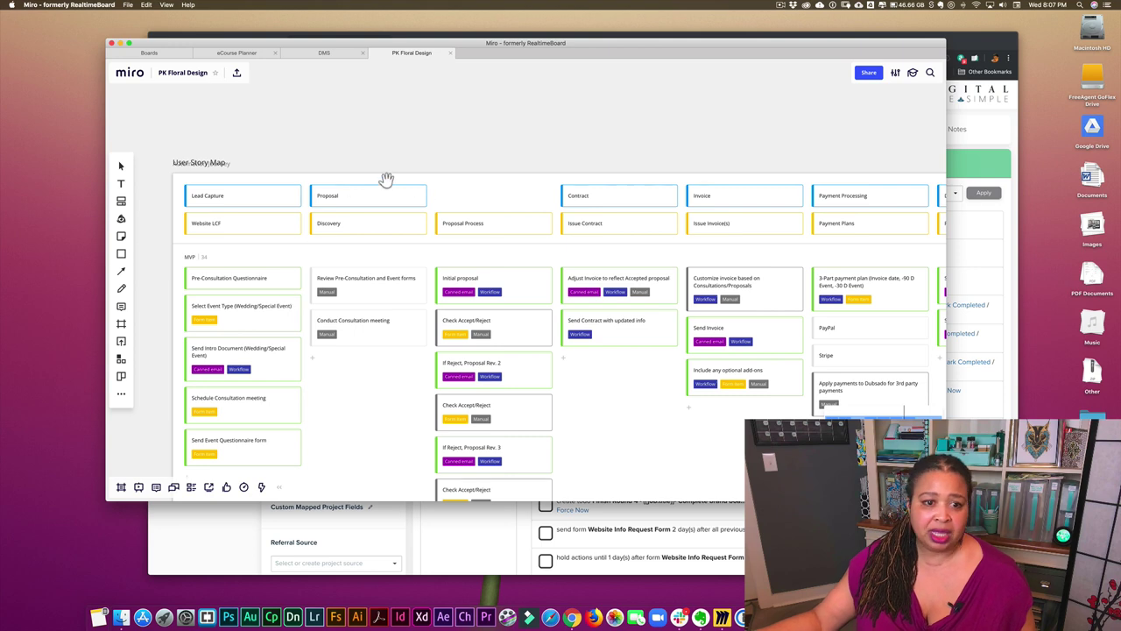
pyautogui.scroll(-5, 480, 251)
pyautogui.scroll(-2, 480, 251)
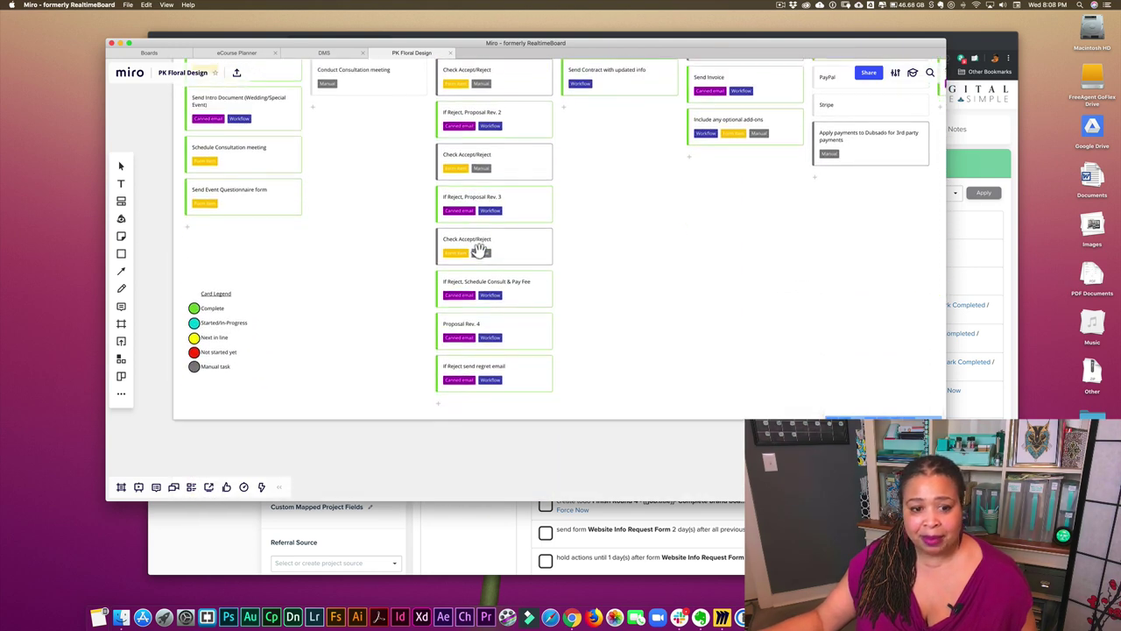
pyautogui.scroll(8, 480, 251)
pyautogui.scroll(-4, 480, 250)
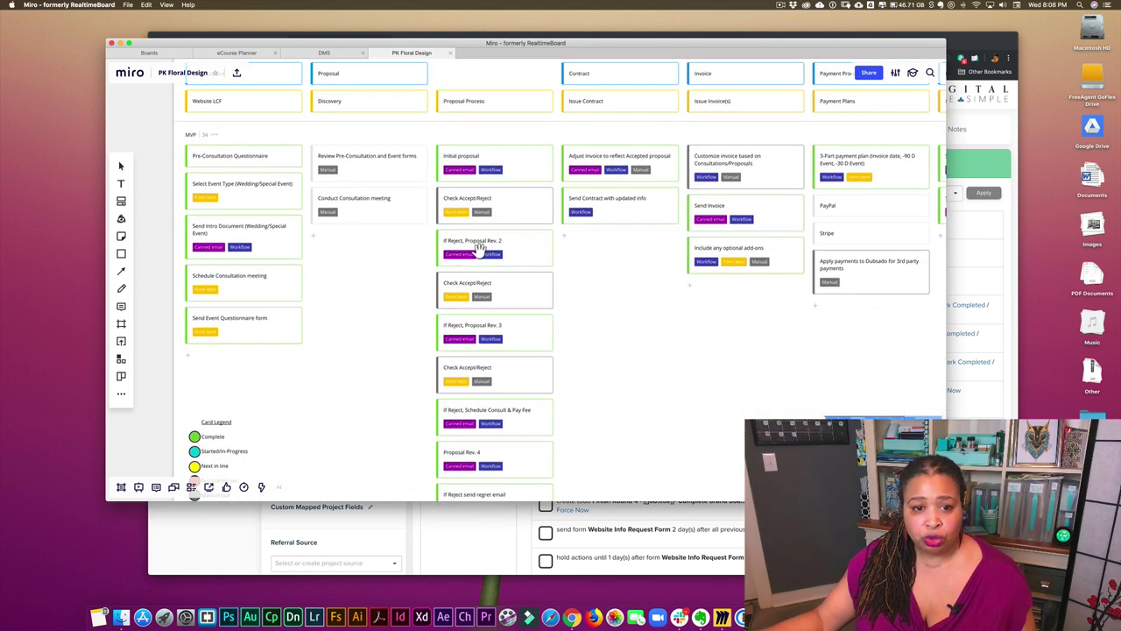
pyautogui.scroll(1, 481, 250)
# Switch back to Dubsado in Chrome and show the available template types.
pyautogui.click(966, 40)
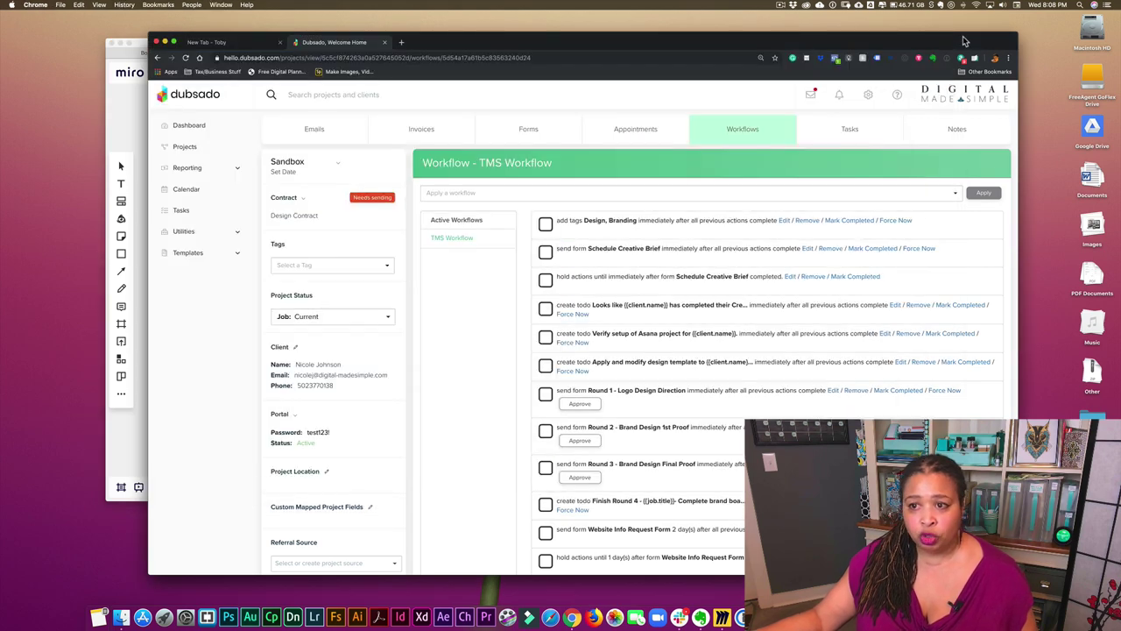
pyautogui.click(191, 253)
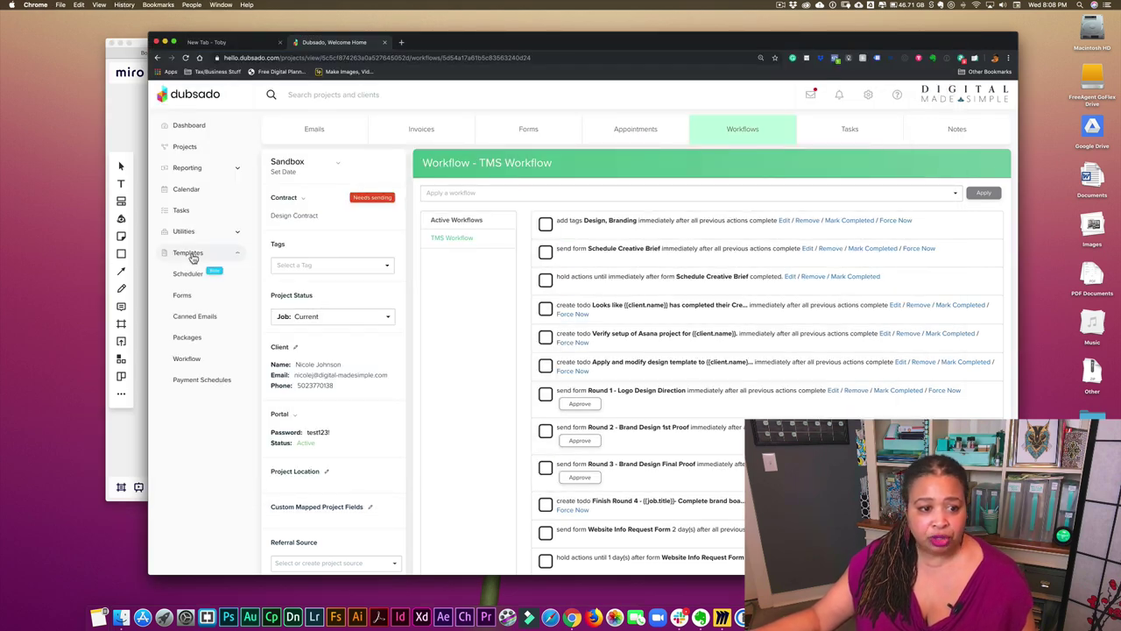